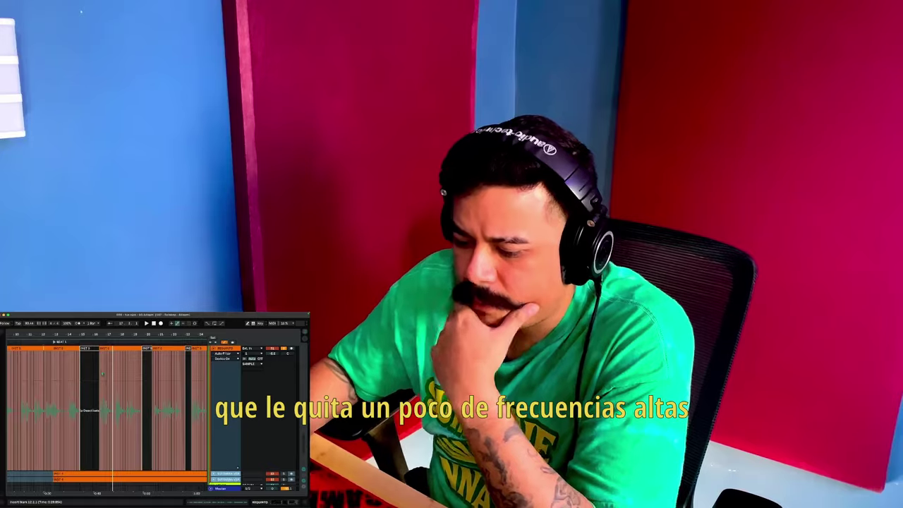
# - Listen to the NO SIEMPRE reference track from points inside the BEAT 1 section
pyautogui.click(53, 398)
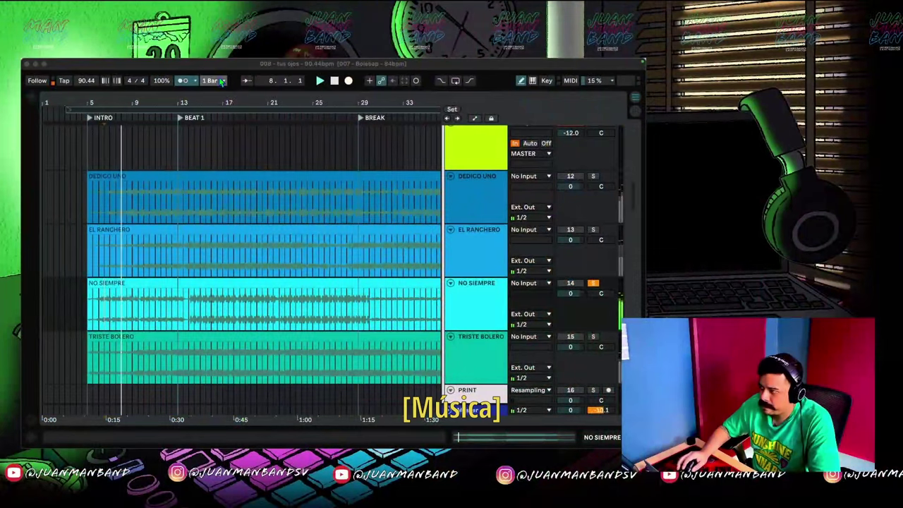
pyautogui.click(285, 319)
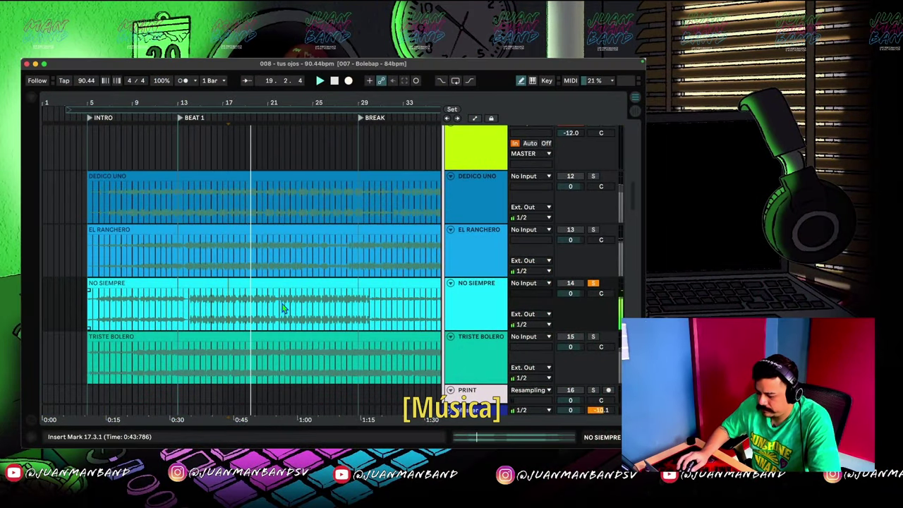
pyautogui.click(283, 309)
pyautogui.press('space')
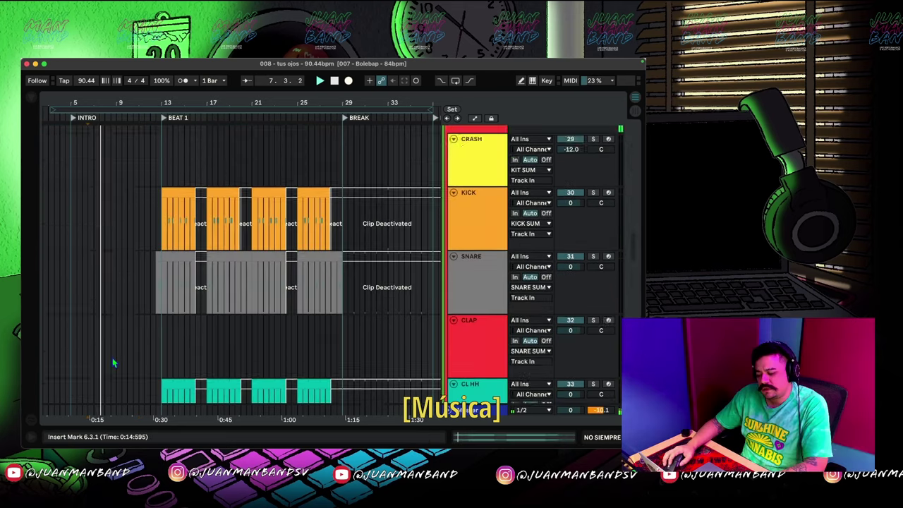
# - Stop playback and add a MIDI track named PERC3 below PERC2 in the percussion group
pyautogui.scroll(-4, 112, 358)
pyautogui.scroll(-5, 112, 358)
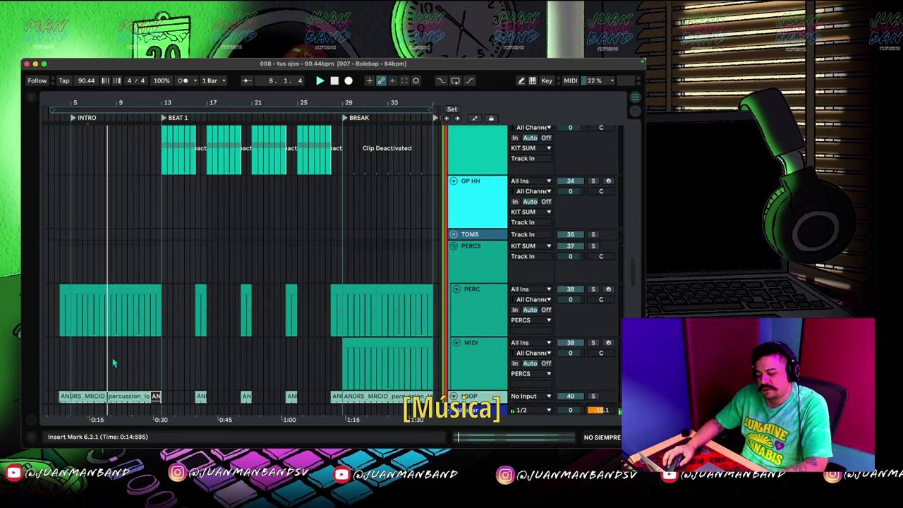
pyautogui.press('space')
pyautogui.click(474, 309)
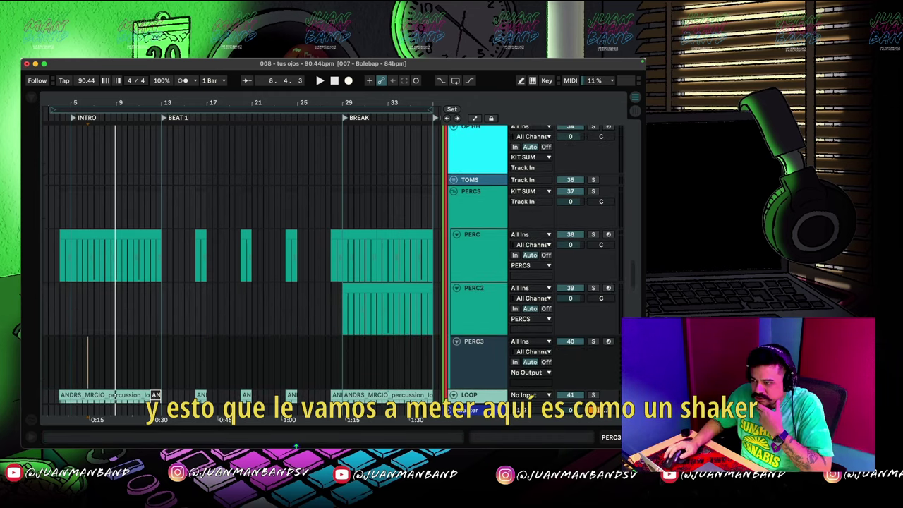
# - Search the library for "SHAKER" and audition the shaker samples one after another
pyautogui.press('super+f')
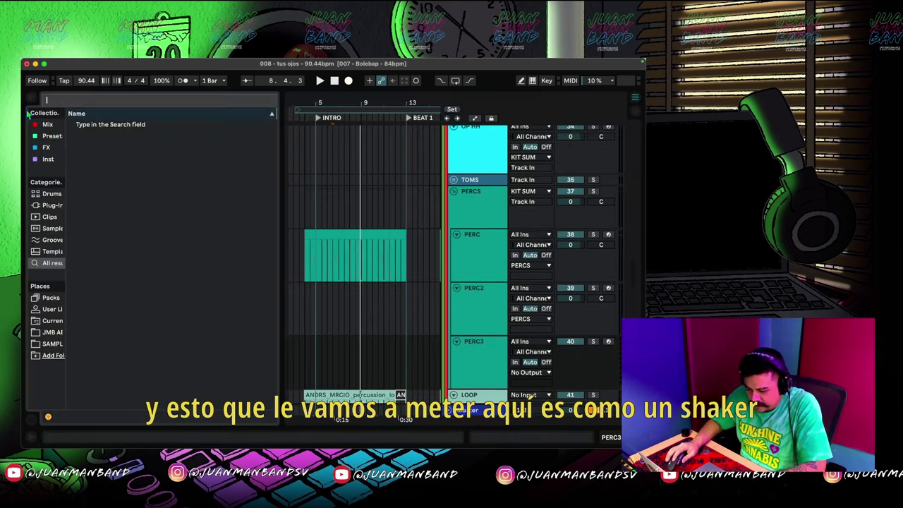
pyautogui.write('SHAKER')
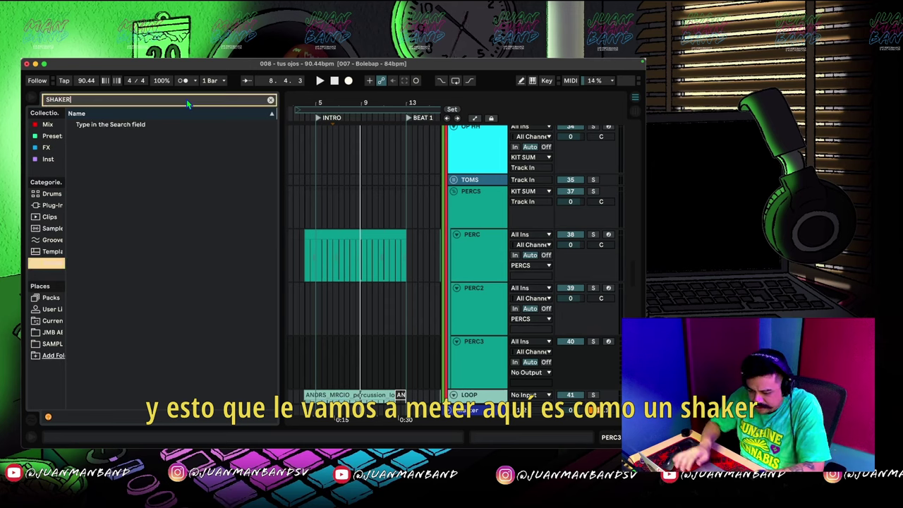
pyautogui.click(105, 309)
pyautogui.click(104, 321)
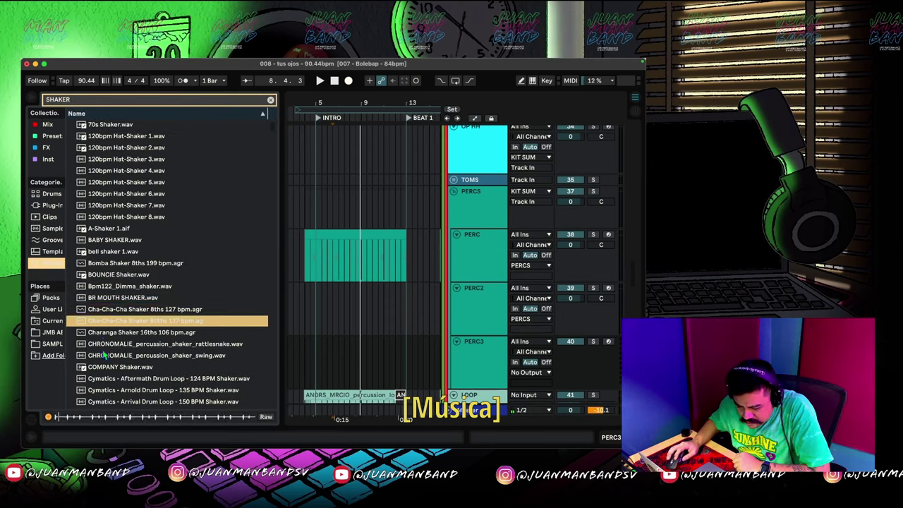
pyautogui.click(104, 367)
pyautogui.press('Down')
pyautogui.press('Down')
pyautogui.press('Down')
pyautogui.press('Down')
pyautogui.press('Down')
pyautogui.press('Down')
pyautogui.press('Down')
pyautogui.press('Down')
pyautogui.press('Down')
pyautogui.press('Down')
pyautogui.press('Up')
pyautogui.press('Down')
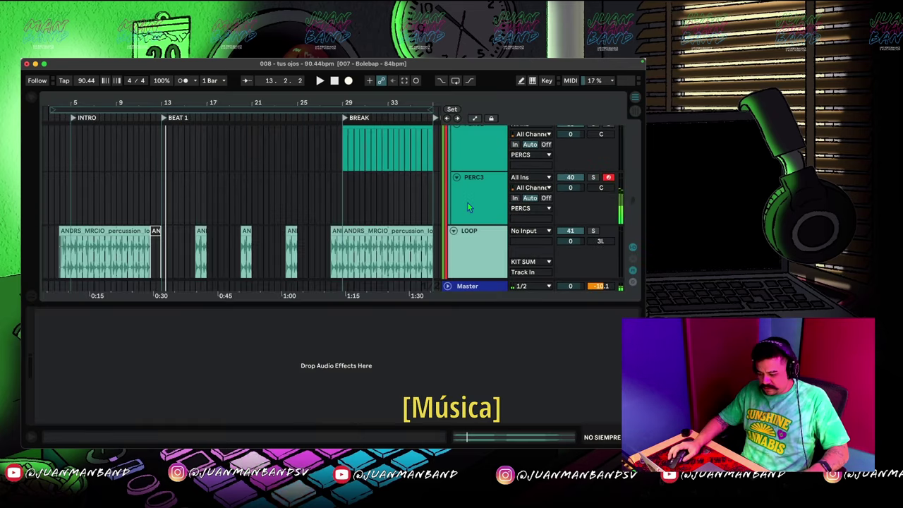
# - Quantize the recorded notes of the PERC3 clip in the INTRO section and play it back
pyautogui.click(467, 202)
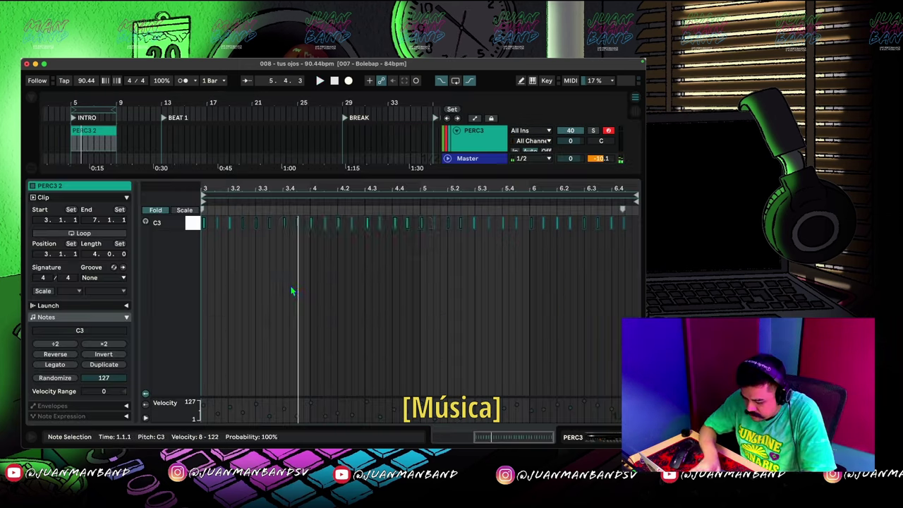
pyautogui.press('super+shift+u')
pyautogui.press('Return')
pyautogui.press('space')
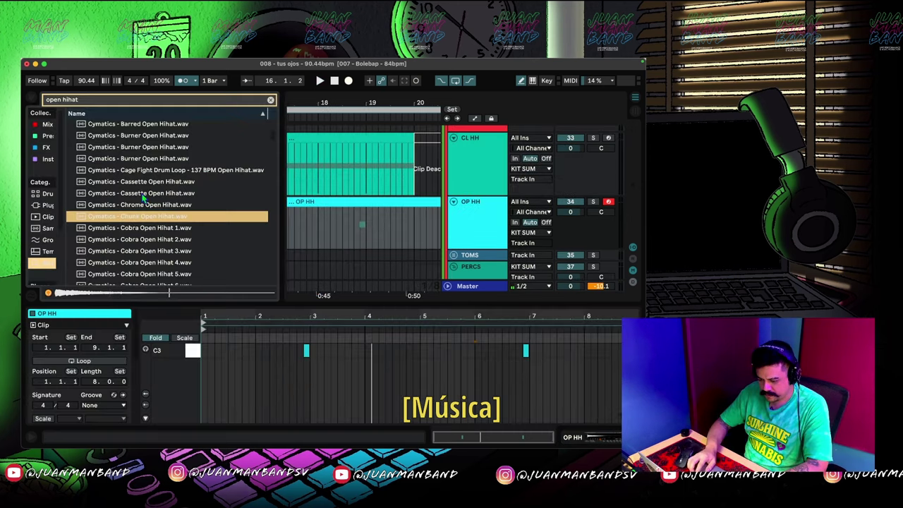
# - Audition the Cymatics open hi-hat samples in the "open hihat" results for the OP HH track
pyautogui.press('Down')
pyautogui.press('Down')
pyautogui.press('Down')
pyautogui.press('Down')
pyautogui.press('Down')
pyautogui.press('Down')
pyautogui.press('Down')
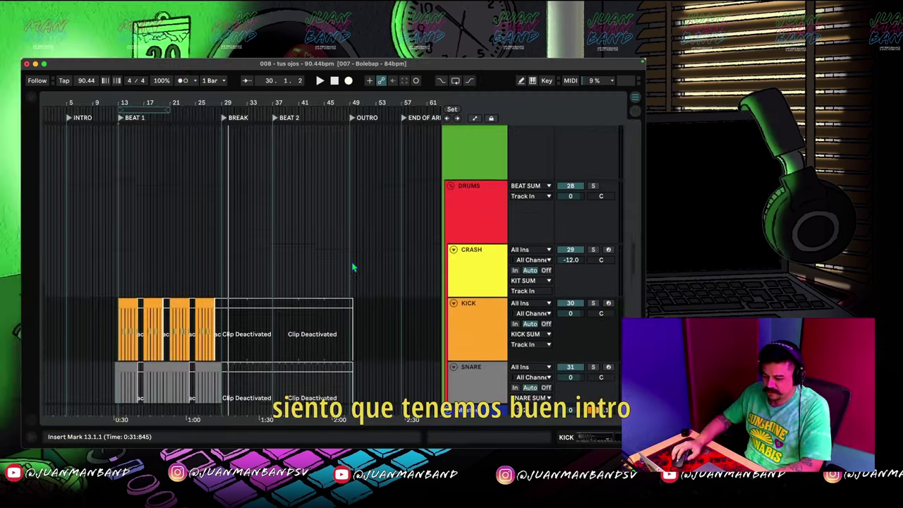
# - Listen to the soloed NO SIEMPRE reference around the start of the BEAT 2 section
pyautogui.click(177, 265)
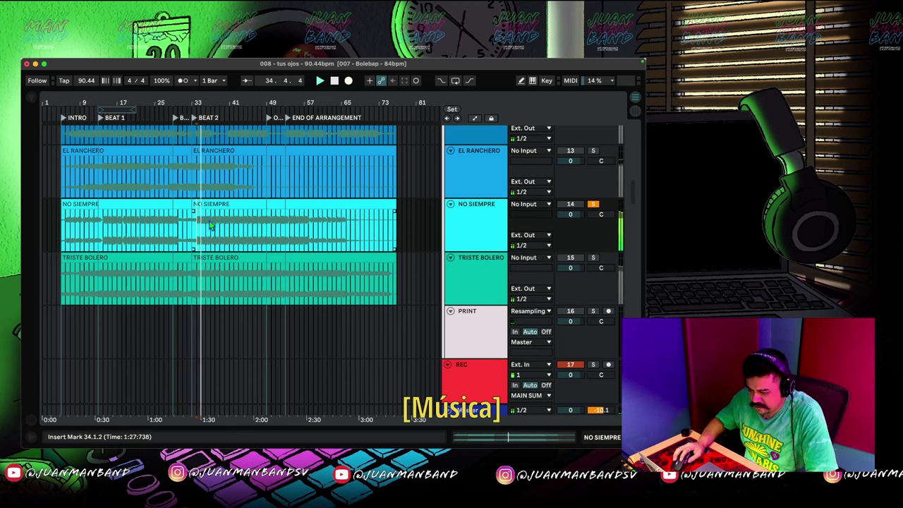
pyautogui.press('space')
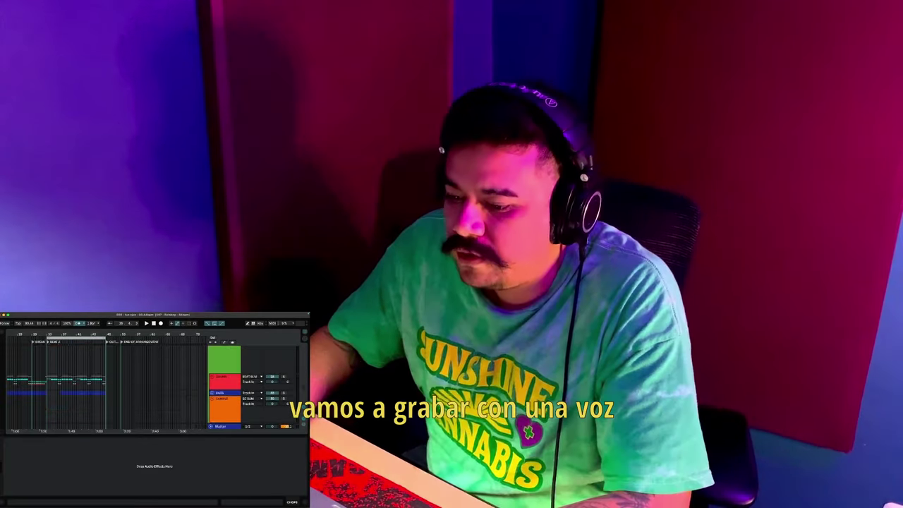
# - Switch to the web browser, search YouTube for "bolero tradicional", and extend the query with "acapella"
pyautogui.press('super+space')
pyautogui.write('a')
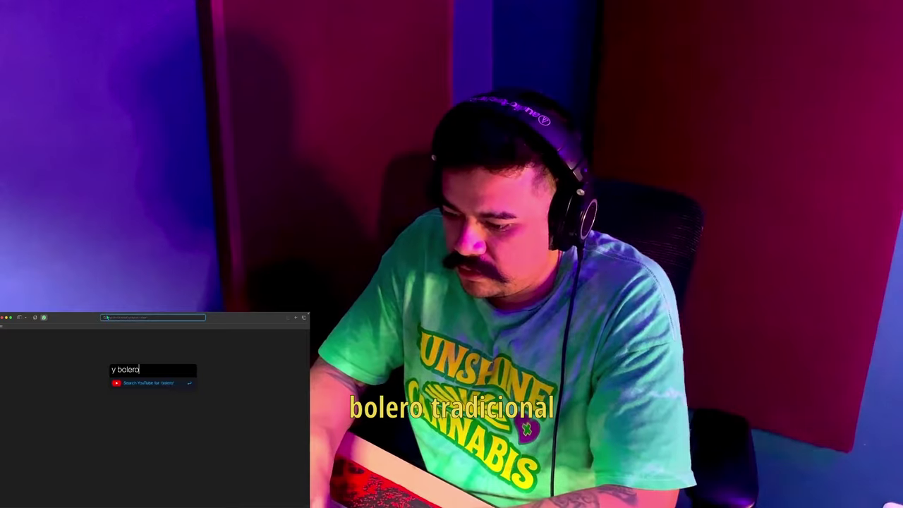
pyautogui.write('tradicional')
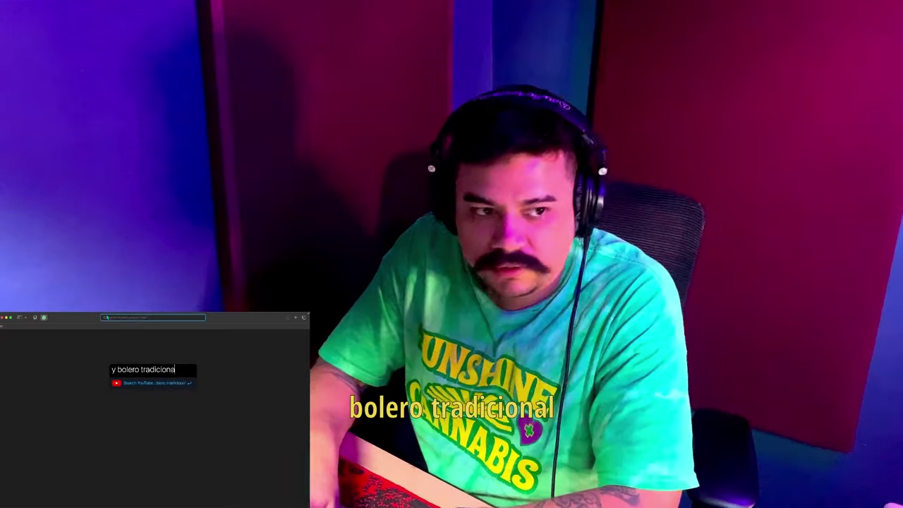
pyautogui.press('Return')
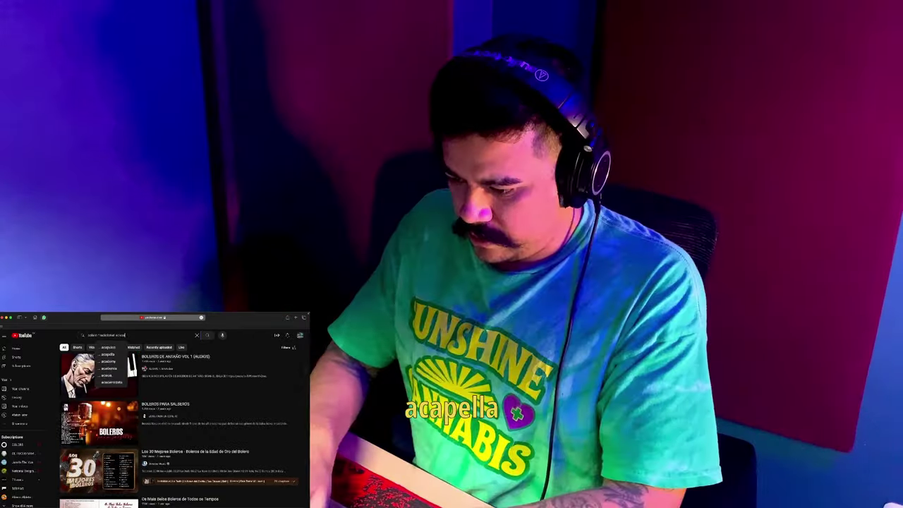
pyautogui.write('cap')
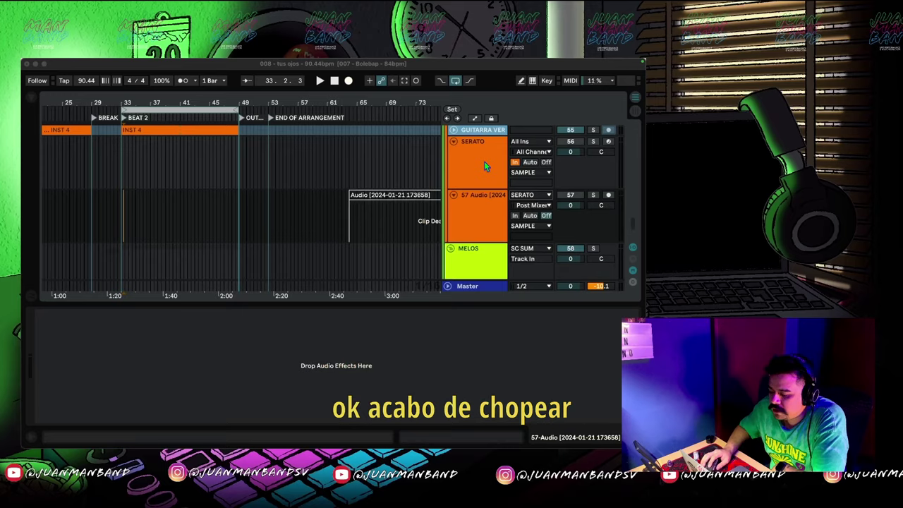
# - Add an Auto Filter from the Mix collection to audio track 57, low-passing at 2.12 kHz with 33% resonance
pyautogui.click(484, 160)
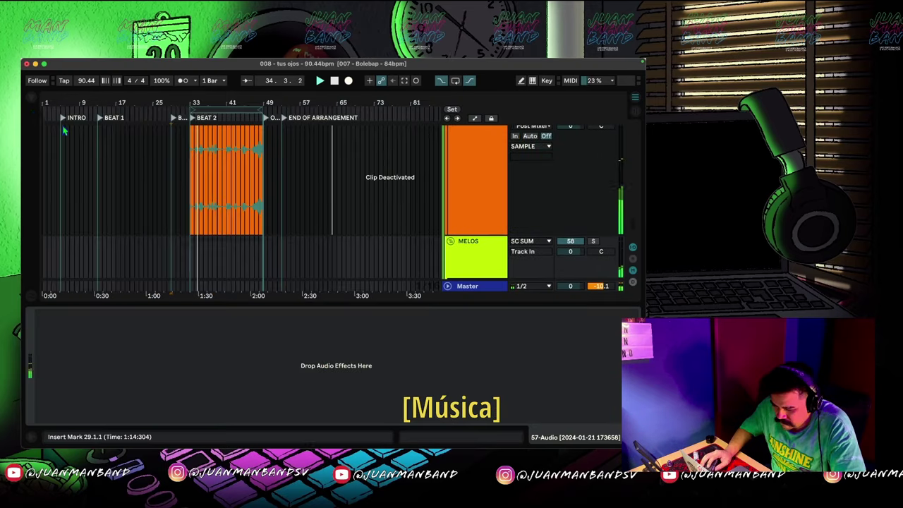
pyautogui.click(34, 99)
pyautogui.click(47, 125)
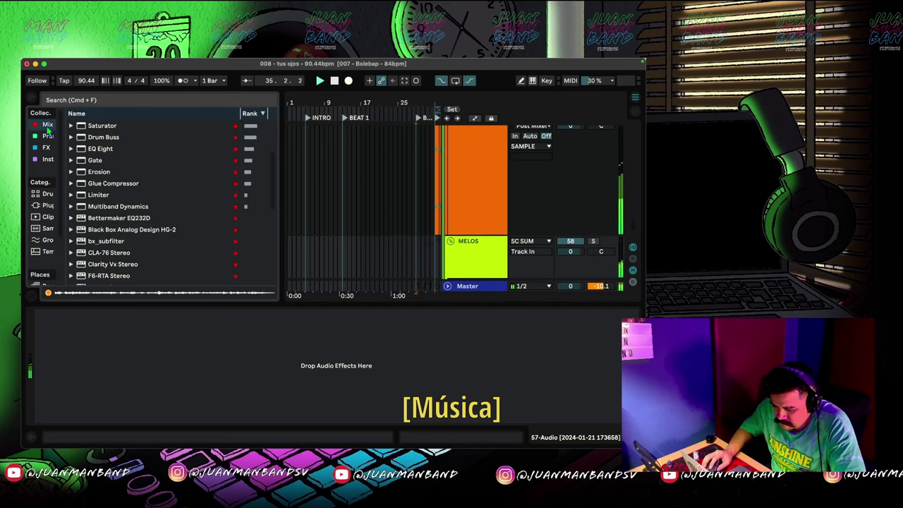
pyautogui.scroll(3, 109, 175)
pyautogui.moveTo(91, 136); pyautogui.dragTo(137, 372)
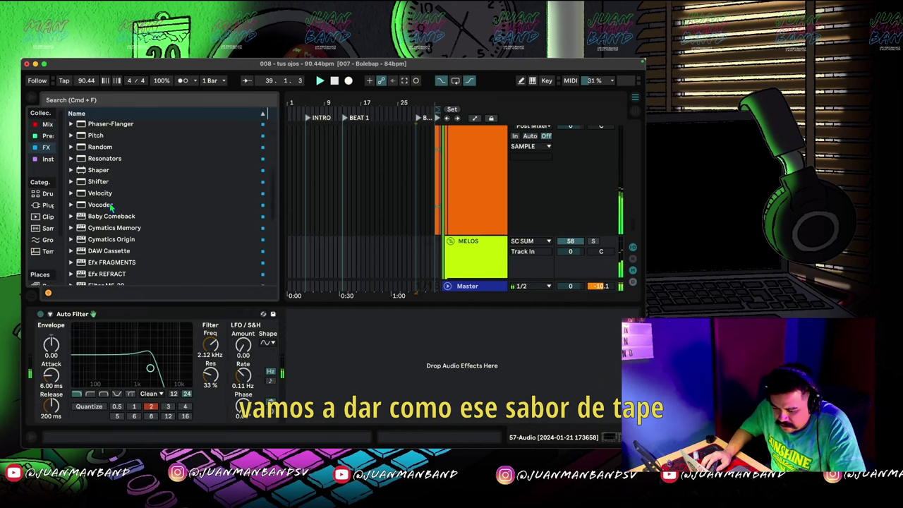
# - Add the DAW Cassette effect from the FX collection after the Auto Filter on audio track 57
pyautogui.scroll(5, 111, 207)
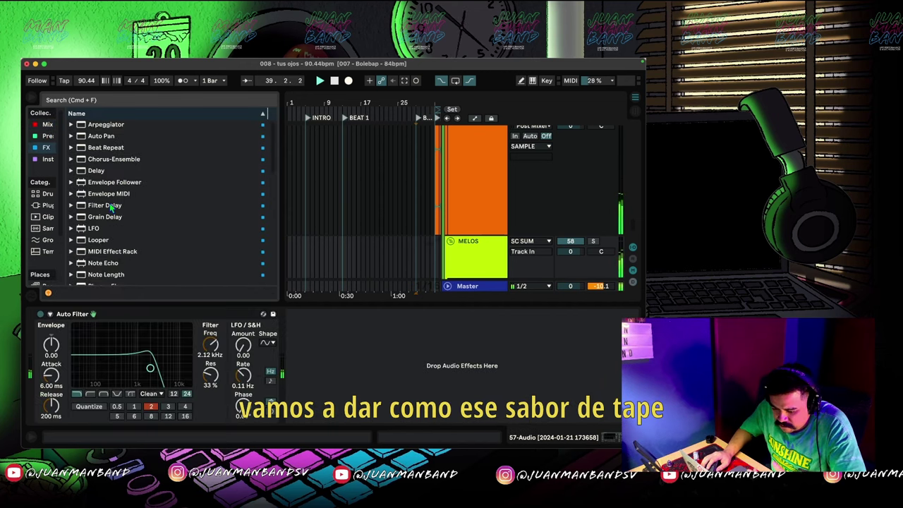
pyautogui.scroll(-10, 111, 207)
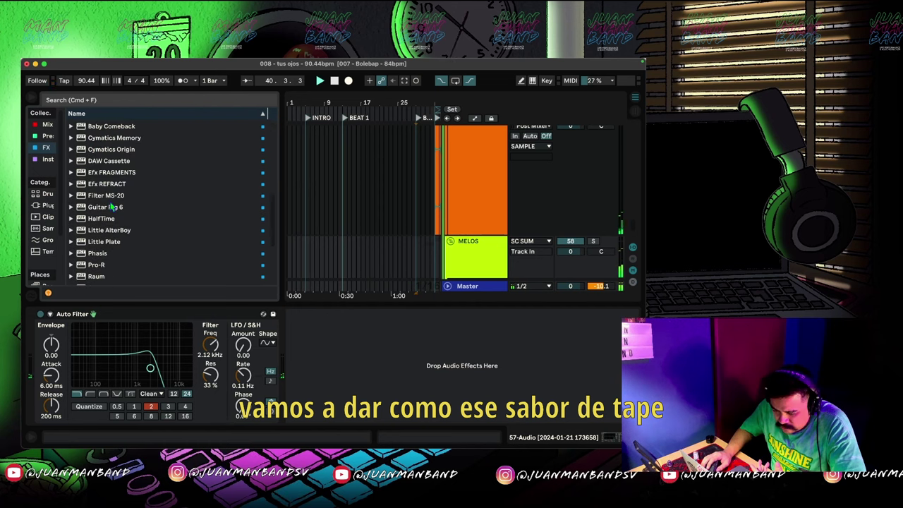
pyautogui.moveTo(113, 154); pyautogui.dragTo(331, 356)
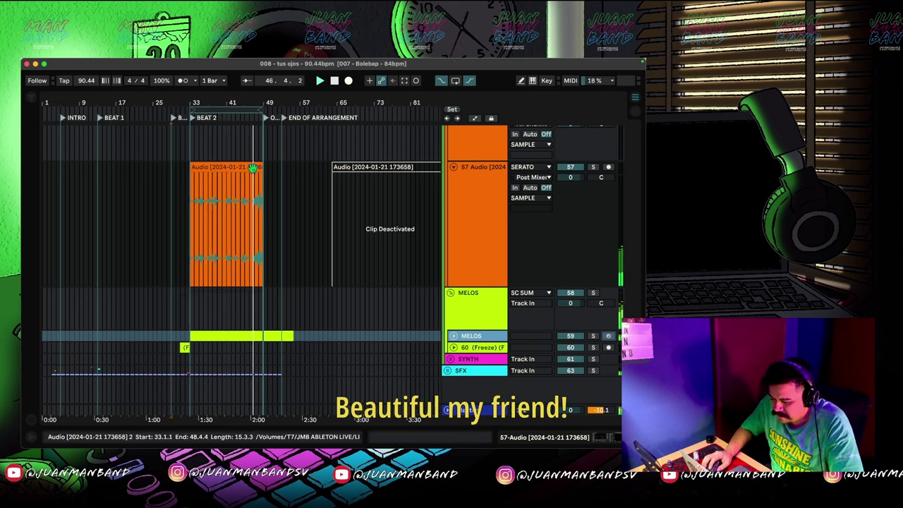
# - Solo the NO SIEMPRE reference track and play it from just after the END OF ARRANGEMENT marker
pyautogui.scroll(10, 298, 248)
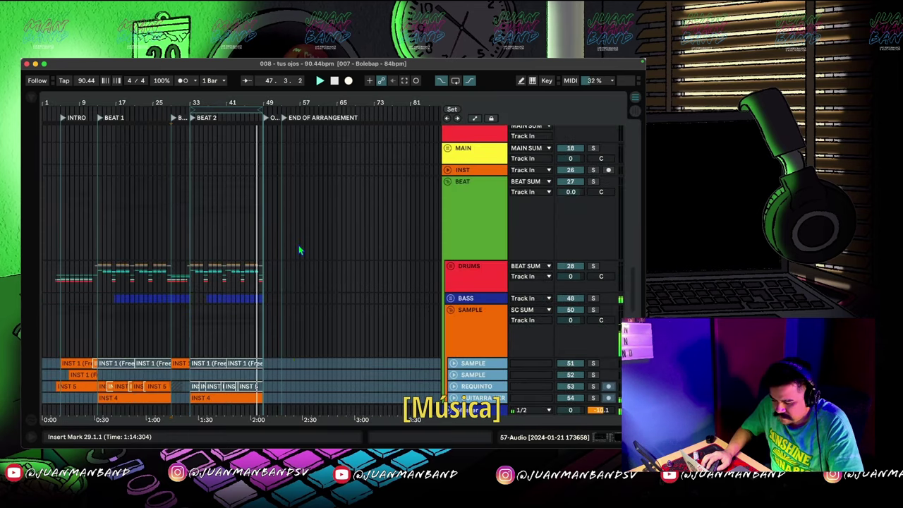
pyautogui.scroll(5, 297, 248)
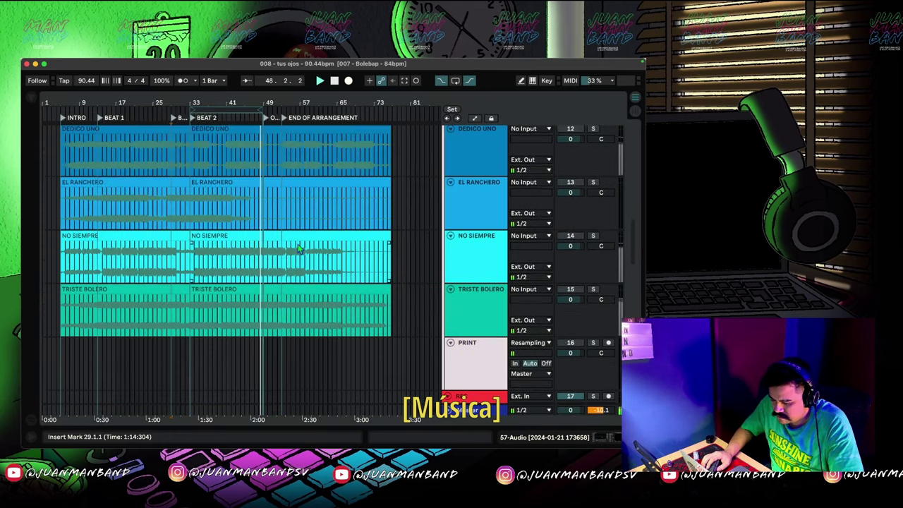
pyautogui.scroll(-6, 298, 243)
pyautogui.scroll(3, 299, 236)
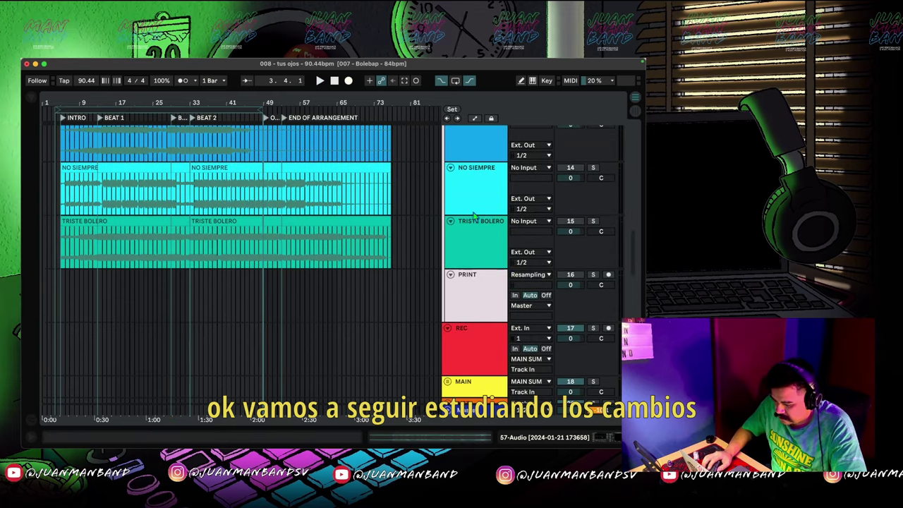
pyautogui.click(485, 203)
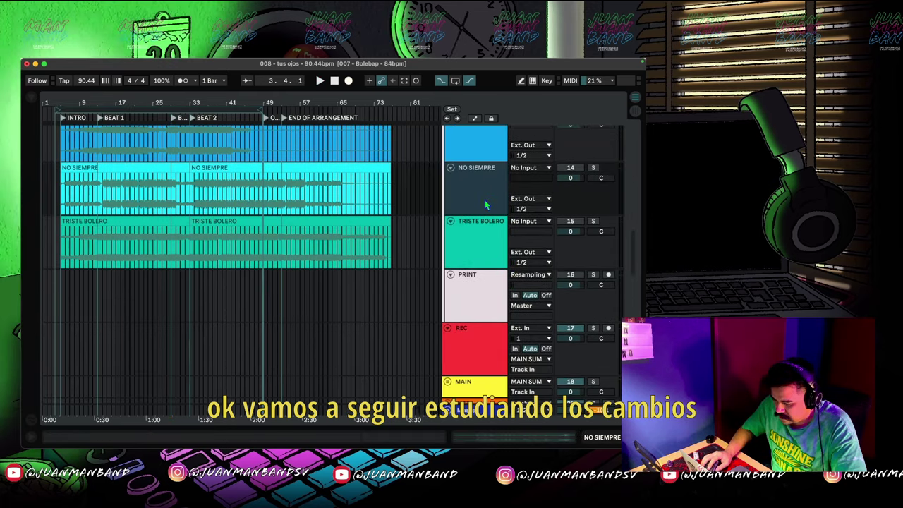
pyautogui.click(287, 194)
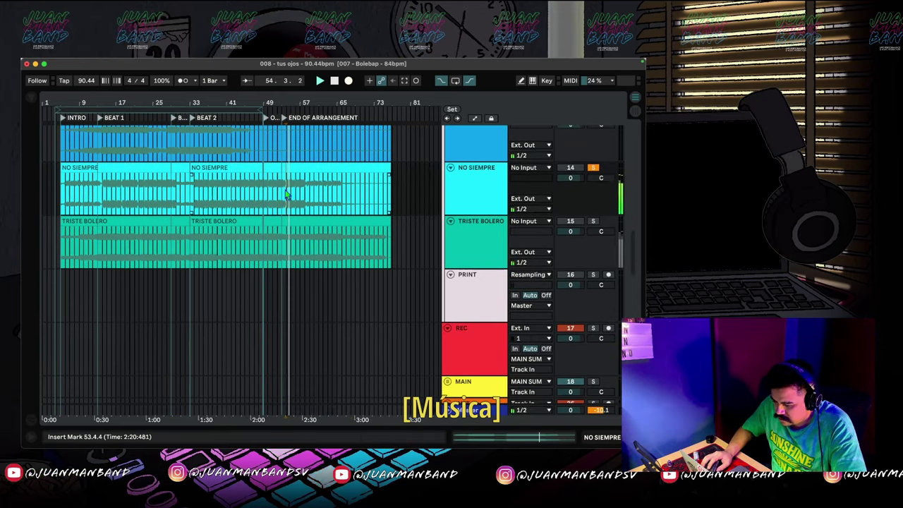
# - Load the Augmented STRINGS instrument onto the SYNTH track
pyautogui.scroll(-10, 306, 191)
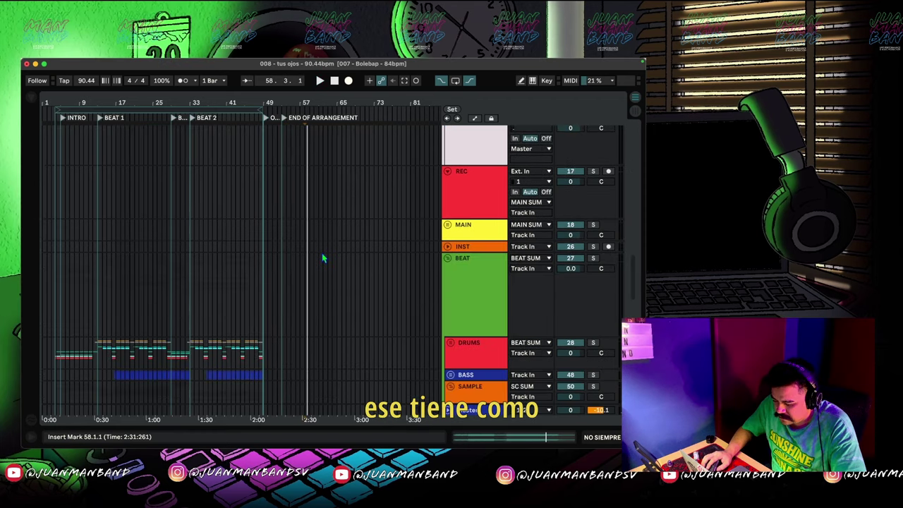
pyautogui.scroll(1, 345, 248)
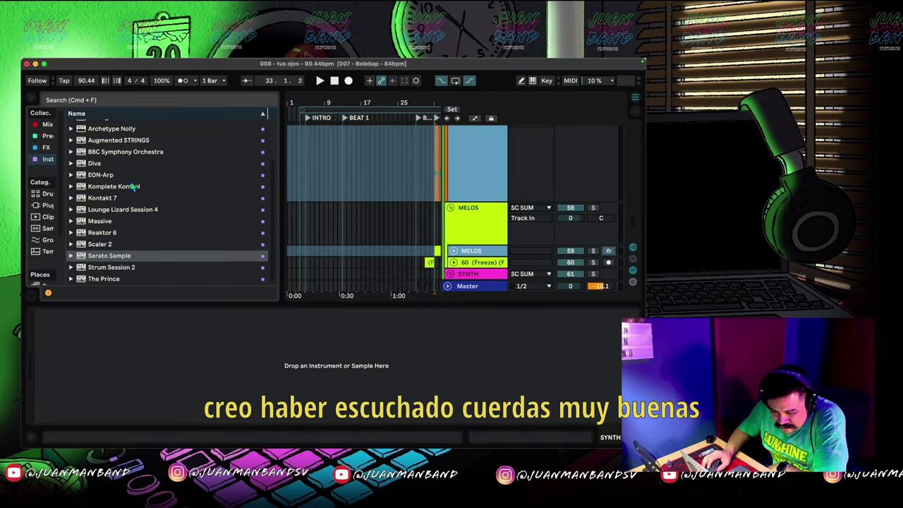
pyautogui.doubleClick(119, 140)
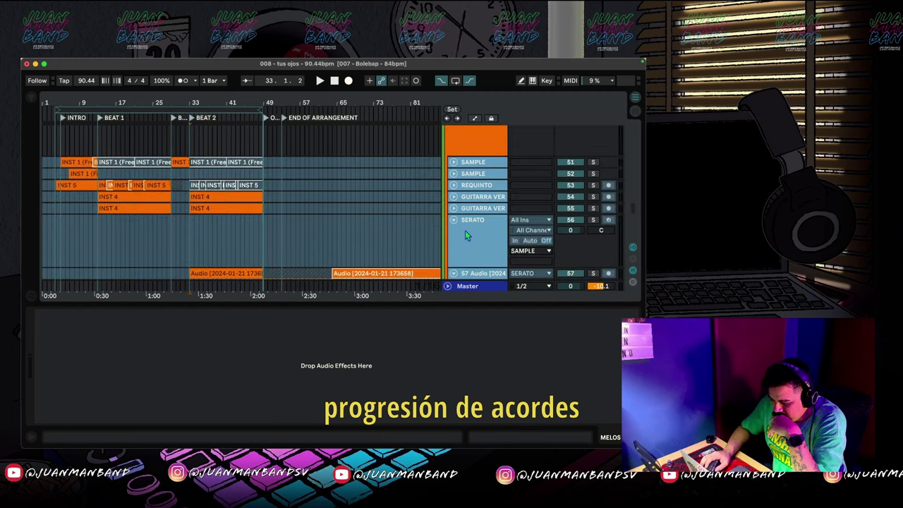
# - Open the preset list of ValhallaVintageVerb on the SYNTH track
pyautogui.scroll(1, 465, 235)
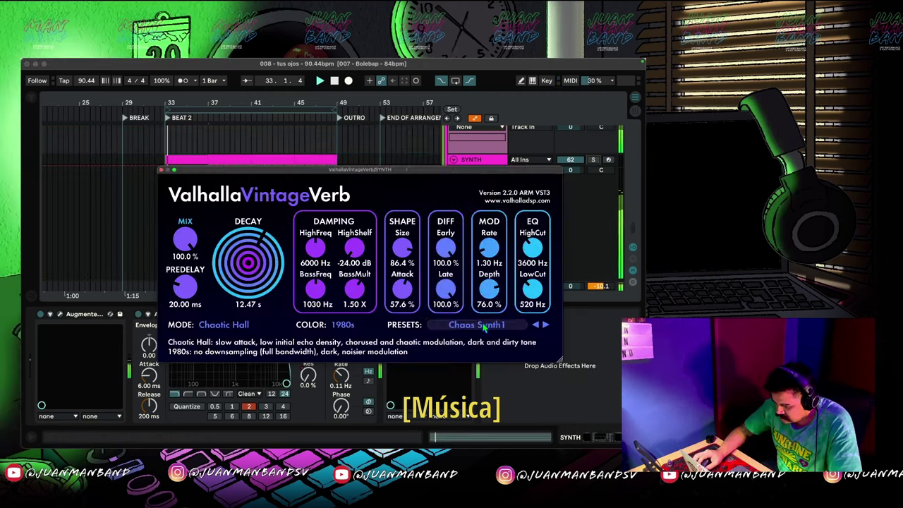
pyautogui.click(477, 325)
pyautogui.moveTo(499, 240)
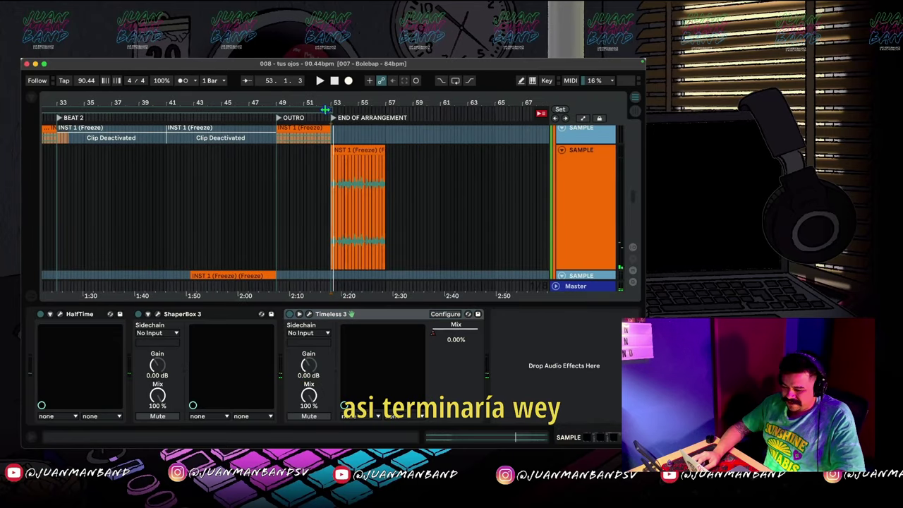
# - Extend the end of the arrangement loop to about bar 57, at the end of the frozen INST 1 clip
pyautogui.moveTo(330, 108); pyautogui.dragTo(369, 110)
pyautogui.moveTo(369, 110); pyautogui.dragTo(386, 110)
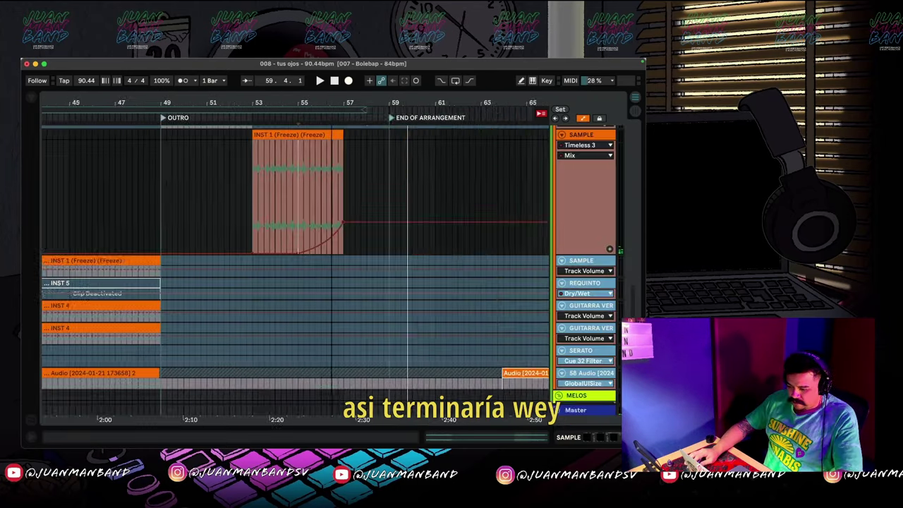
# - Stop playback just after the TAG clip at BEAT 1 and save the set
pyautogui.scroll(-8, 335, 141)
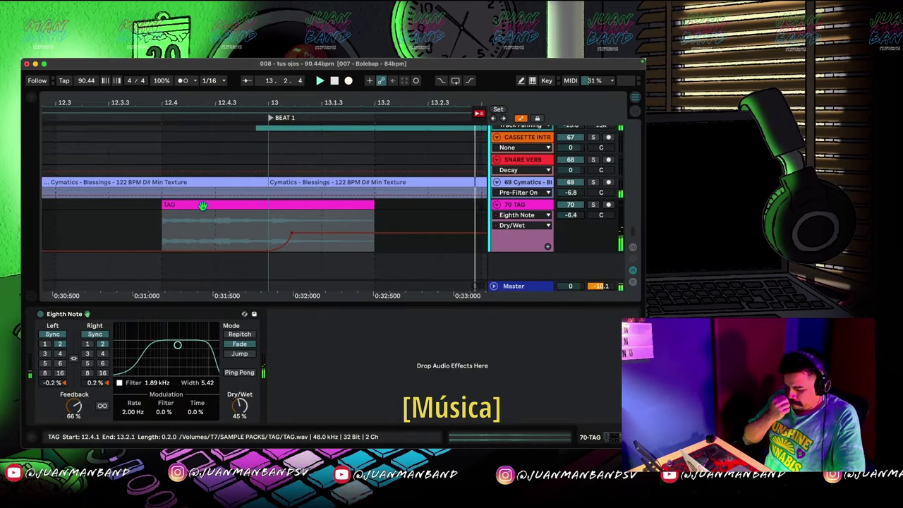
pyautogui.press('space')
pyautogui.press('super+s')
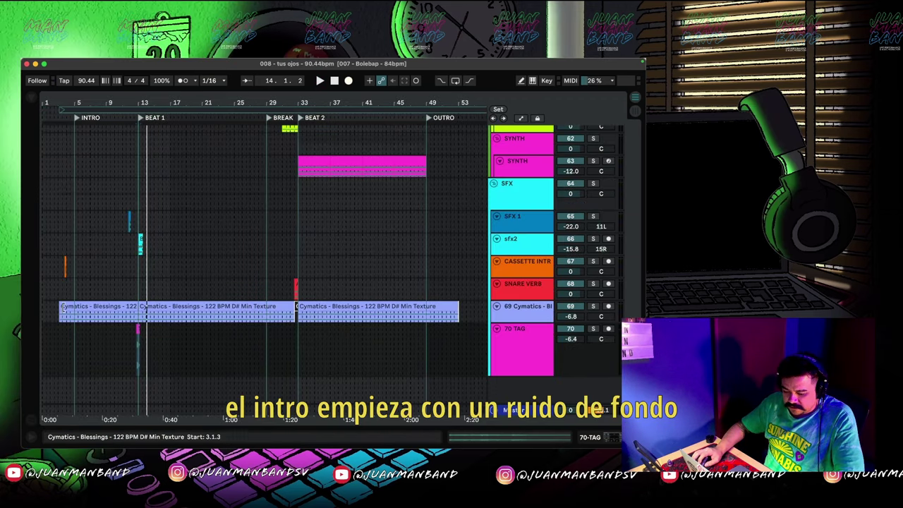
# - Play the intro from the INTRO marker, first with the Cymatics - Blessings texture soloed and again with the SAMPLE group soloed
pyautogui.click(98, 321)
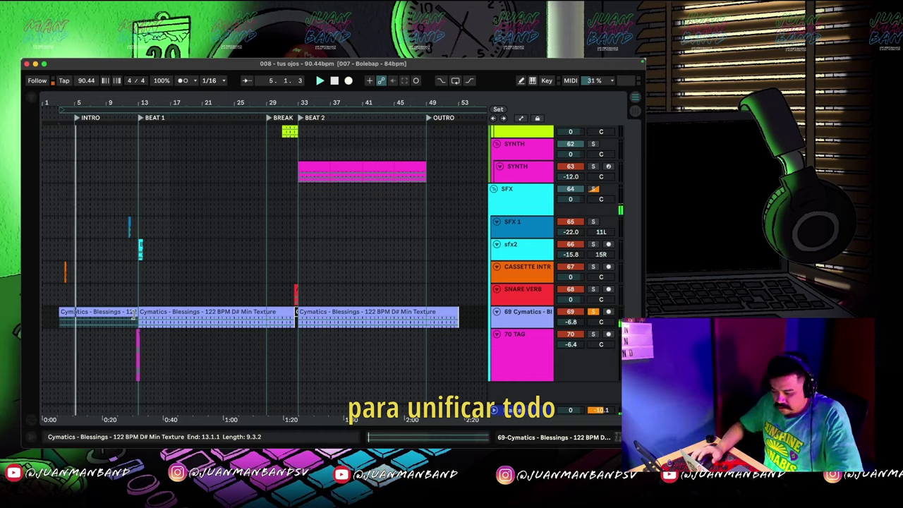
pyautogui.scroll(10, 124, 275)
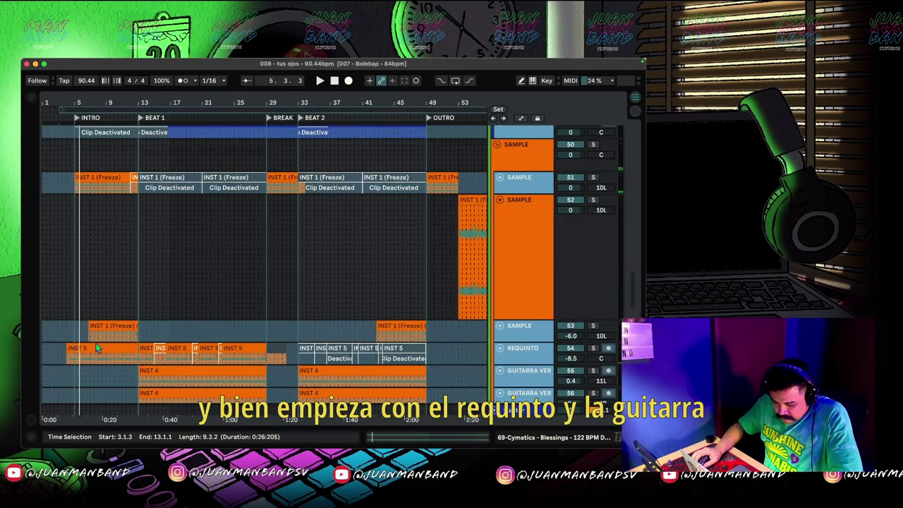
pyautogui.click(91, 178)
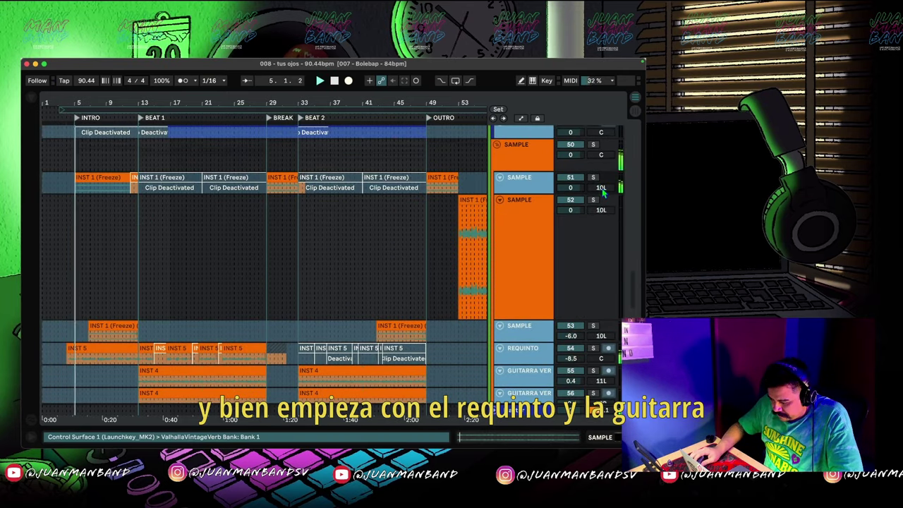
pyautogui.click(593, 144)
# - Examine the waveform of the resampled INST 1 clip on SAMPLE track 53 during playback leading into BEAT 1
pyautogui.click(130, 325)
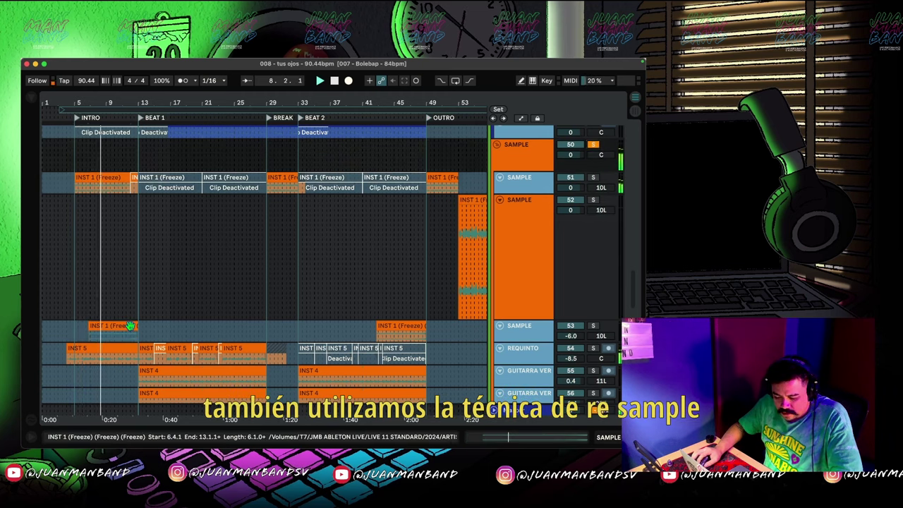
pyautogui.press('z')
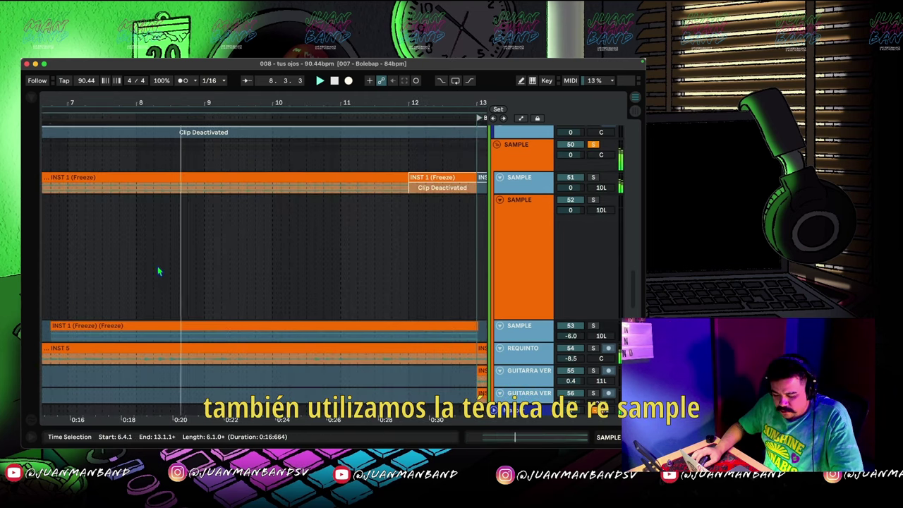
pyautogui.press('z')
pyautogui.scroll(-2, 284, 279)
pyautogui.hscroll(3, 284, 280)
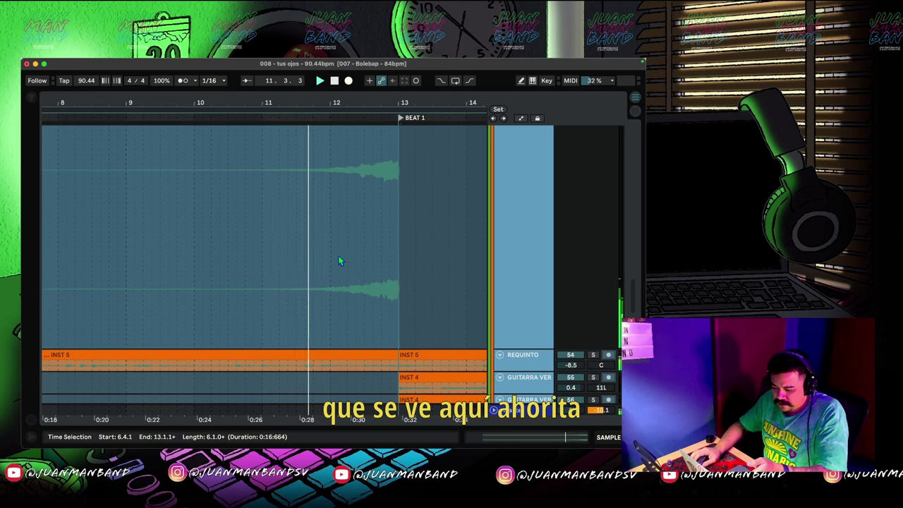
pyautogui.scroll(2, 340, 259)
pyautogui.click(534, 202)
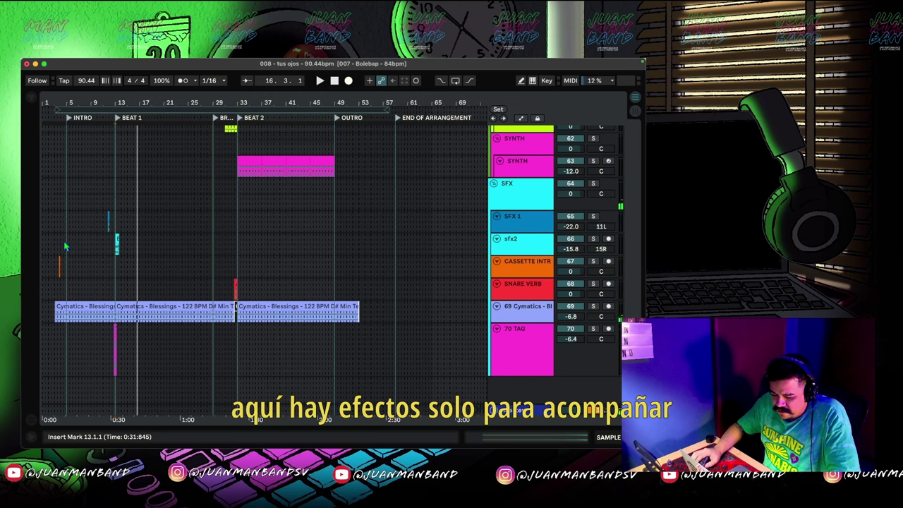
# - Audition the CASSETTE INTRO track in solo from about bar 3
pyautogui.click(59, 245)
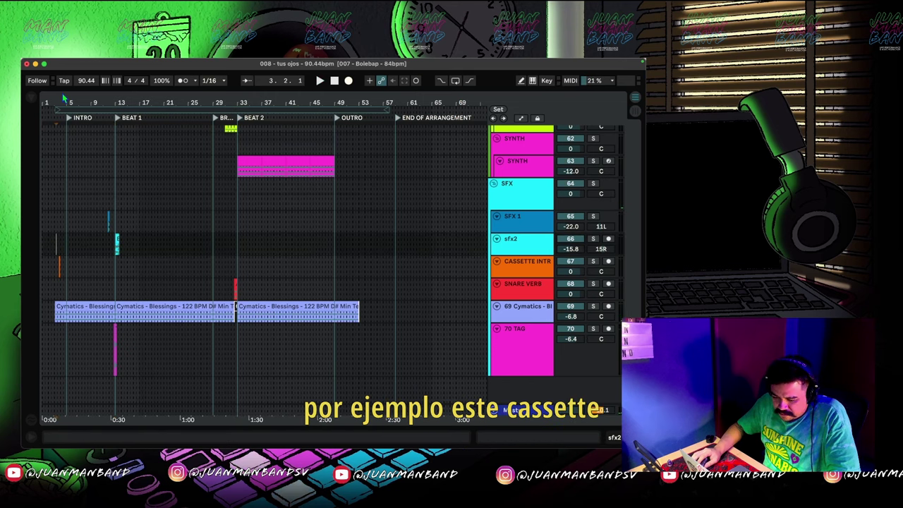
pyautogui.moveTo(63, 96); pyautogui.dragTo(63, 190)
pyautogui.click(86, 266)
pyautogui.press('s')
pyautogui.press('space')
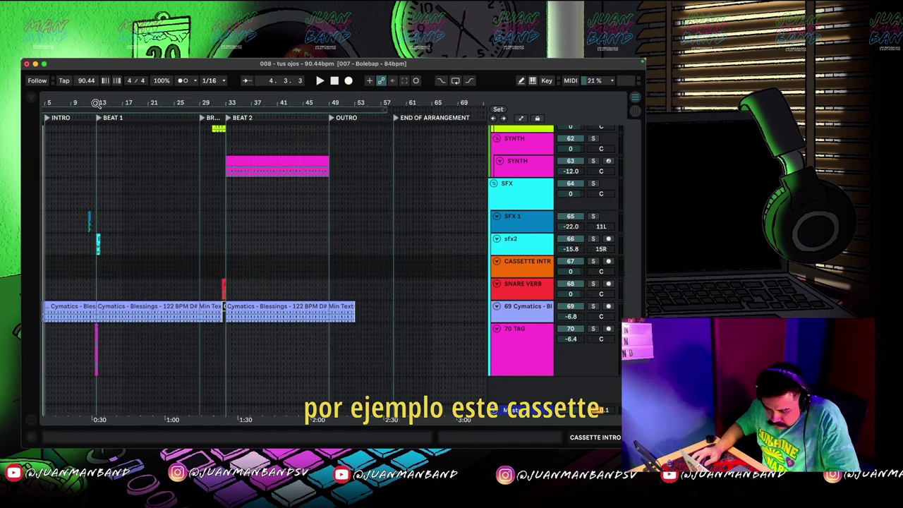
# - Play the soloed SFX 1 and sfx2 effects around BEAT 1 and lower the sfx2 track volume to -17.8 dB
pyautogui.press('+')
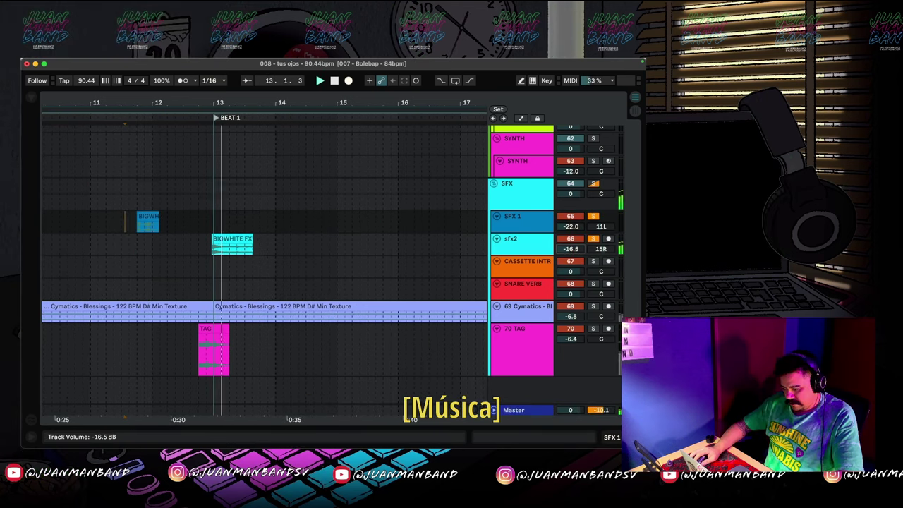
pyautogui.moveTo(570, 249); pyautogui.dragTo(570, 254)
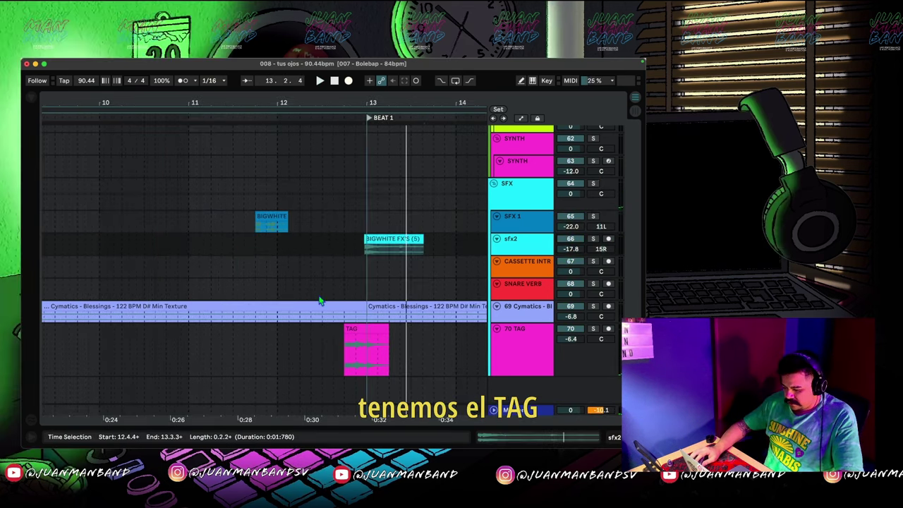
pyautogui.click(243, 245)
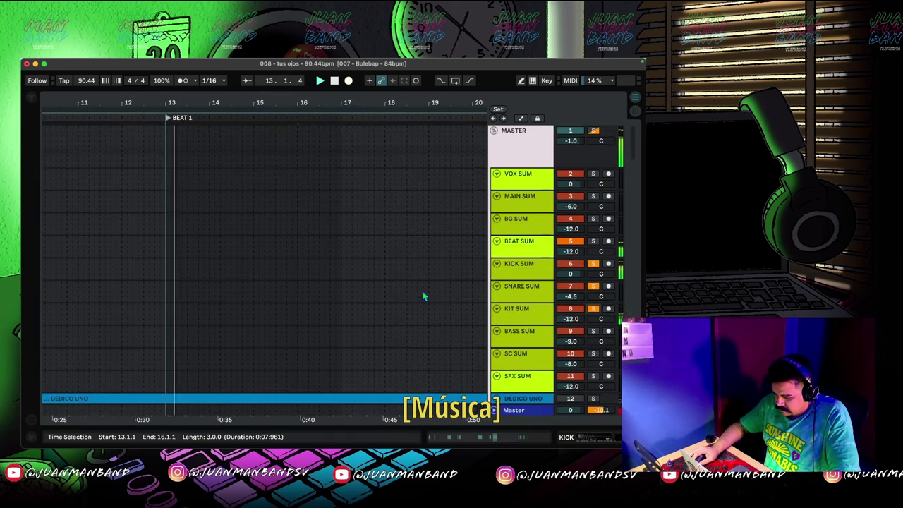
# - Examine how the hi-hat, percussion and loop clips alternate as fills in BEAT 1 during playback
pyautogui.scroll(-15, 440, 270)
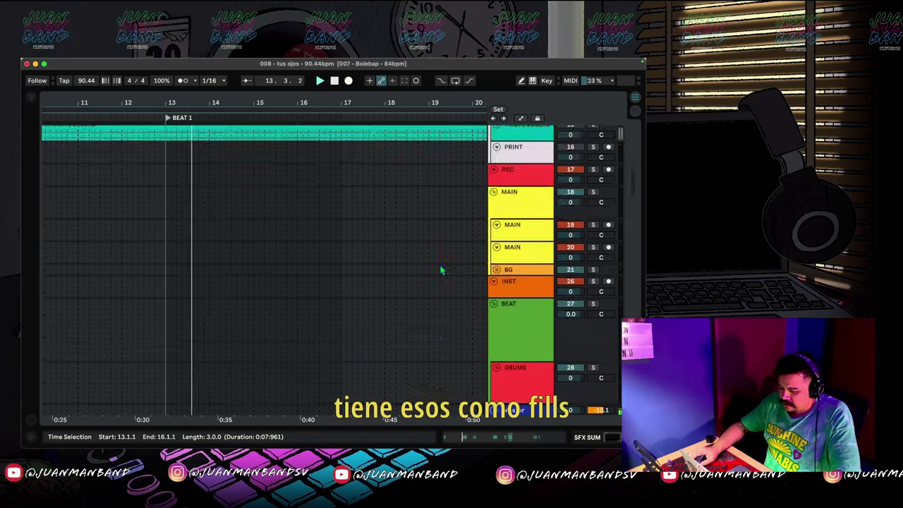
pyautogui.scroll(1, 440, 270)
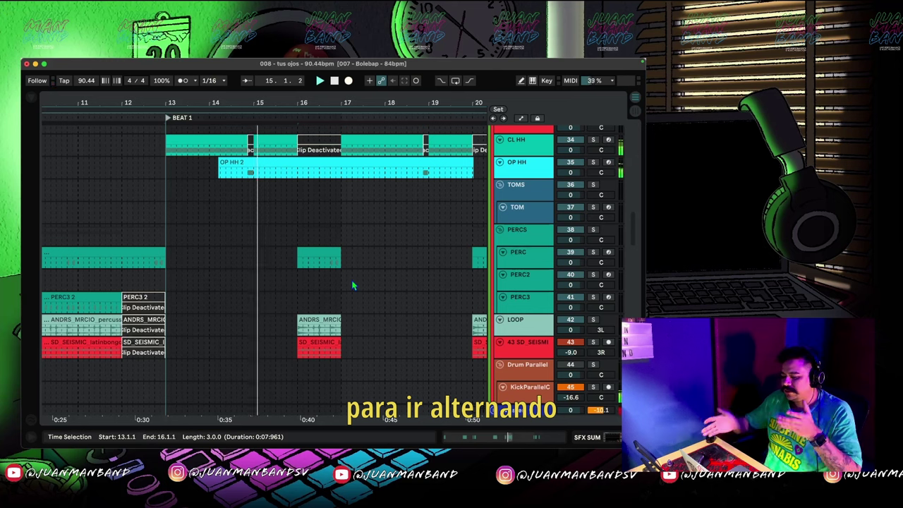
pyautogui.scroll(2, 388, 245)
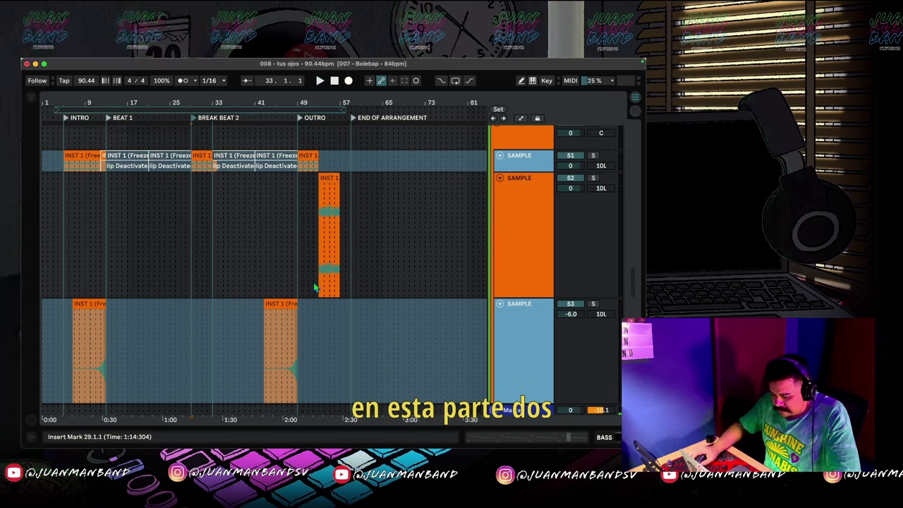
# - Solo the SYNTH strings together with the soloed MELOS track while playing BEAT 2
pyautogui.scroll(-15, 314, 283)
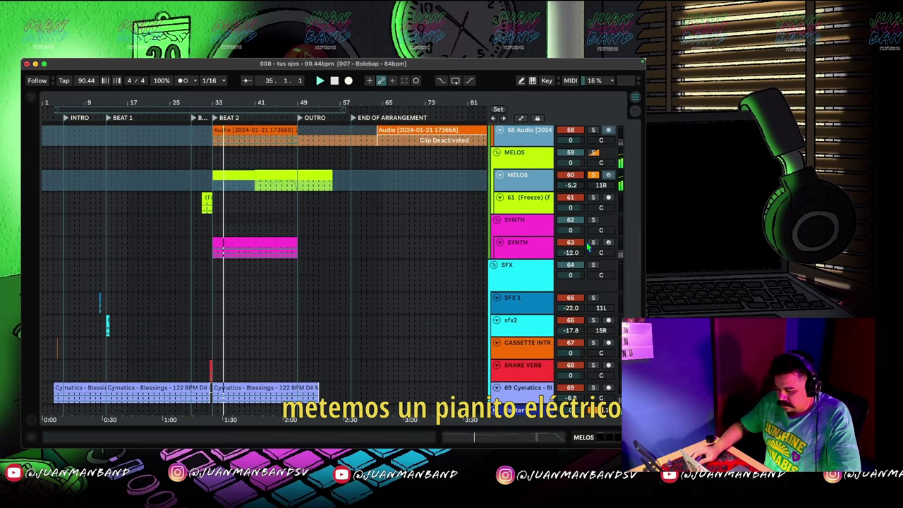
pyautogui.click(590, 243)
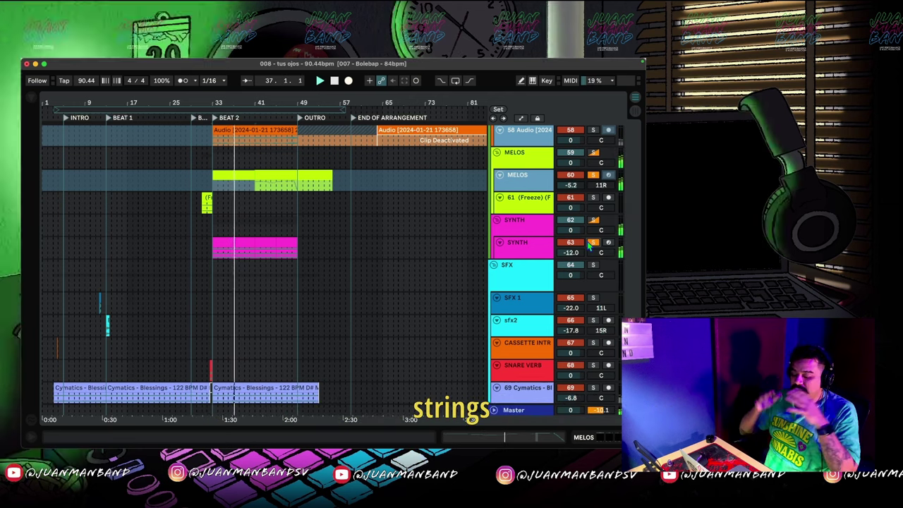
# - Play the arrangement from the OUTRO marker through to the end of the loop
pyautogui.scroll(5, 579, 326)
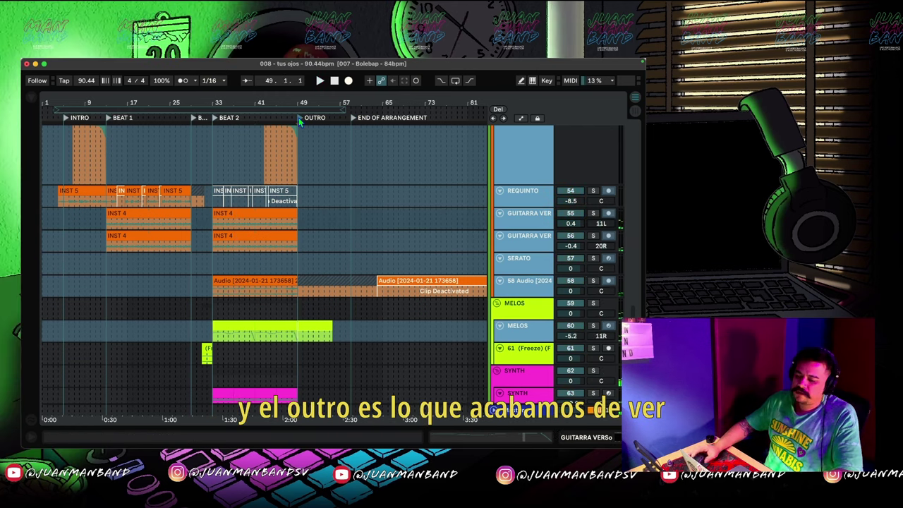
pyautogui.click(299, 117)
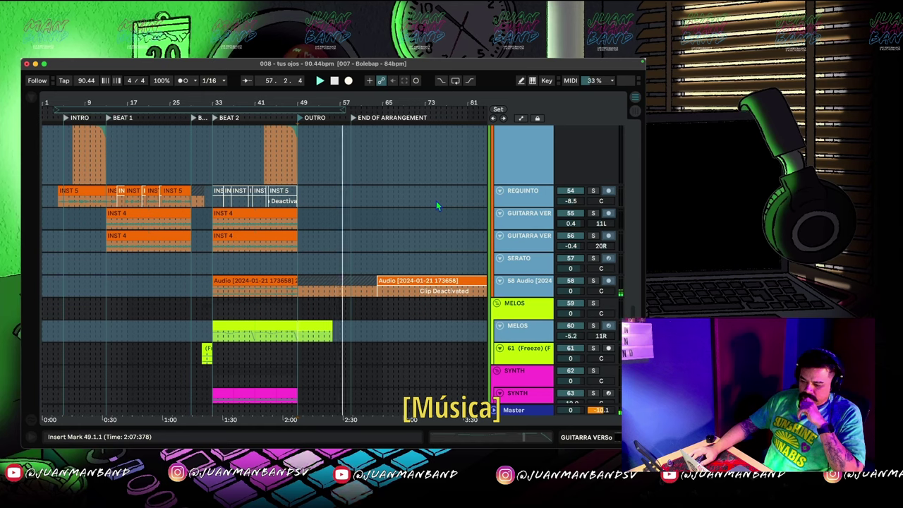
pyautogui.press('super+z')
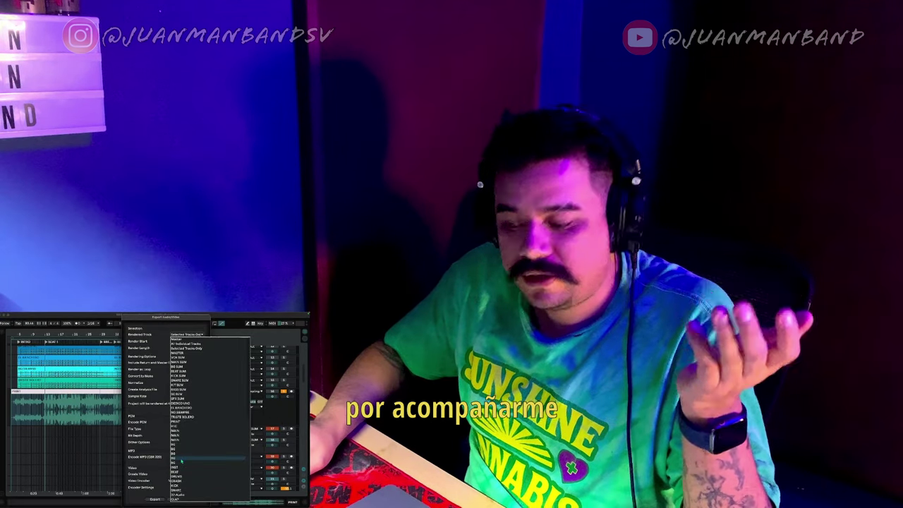
# - Set PRINT as the rendered track for the audio export
pyautogui.click(179, 423)
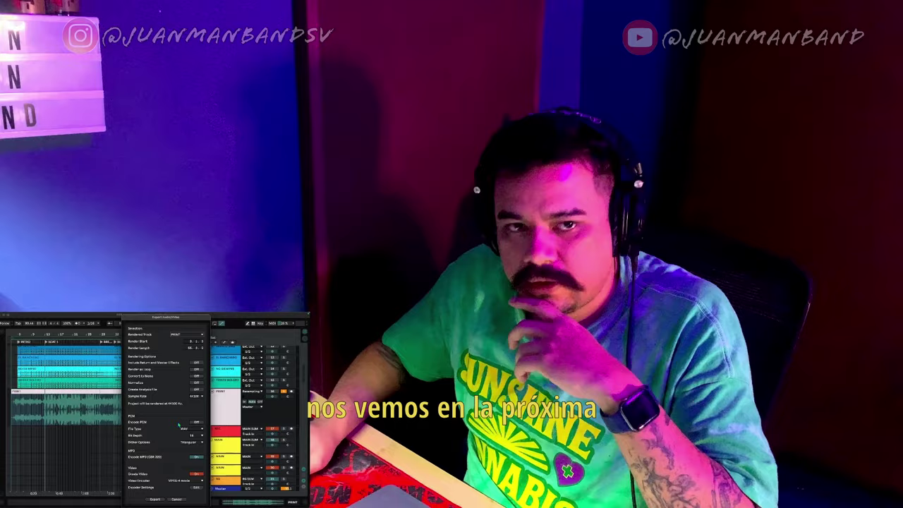